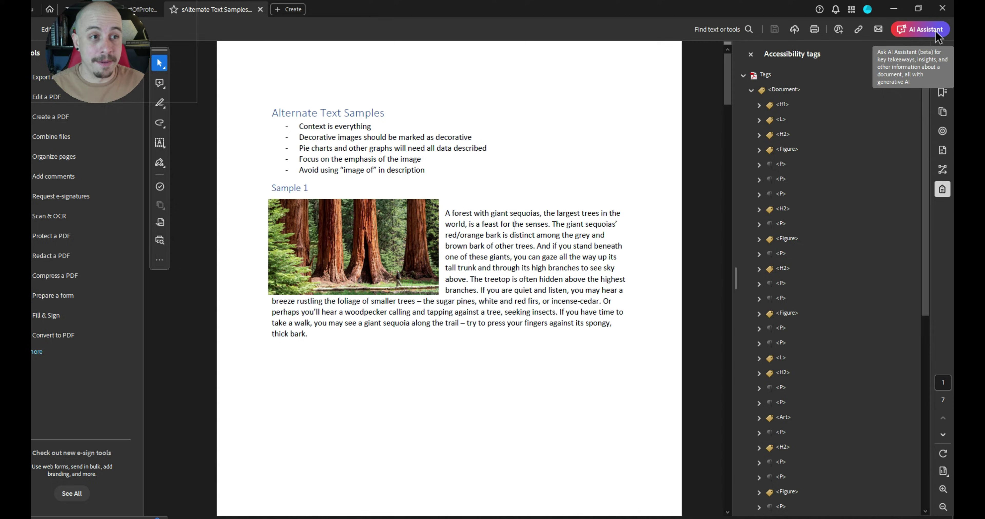
# Get an AI Assistant overview of Alternate Text Samples and its 5 most important points.
pyautogui.click(925, 29)
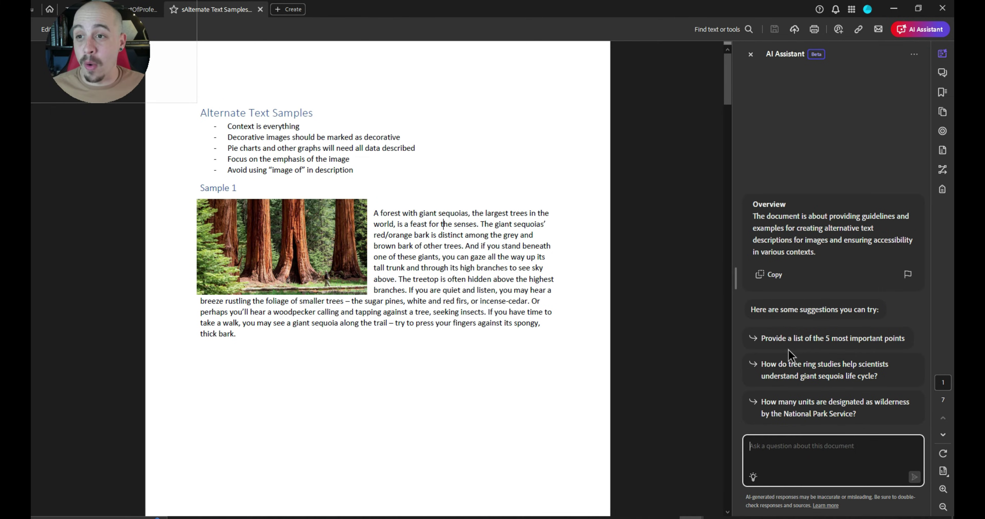
pyautogui.click(771, 340)
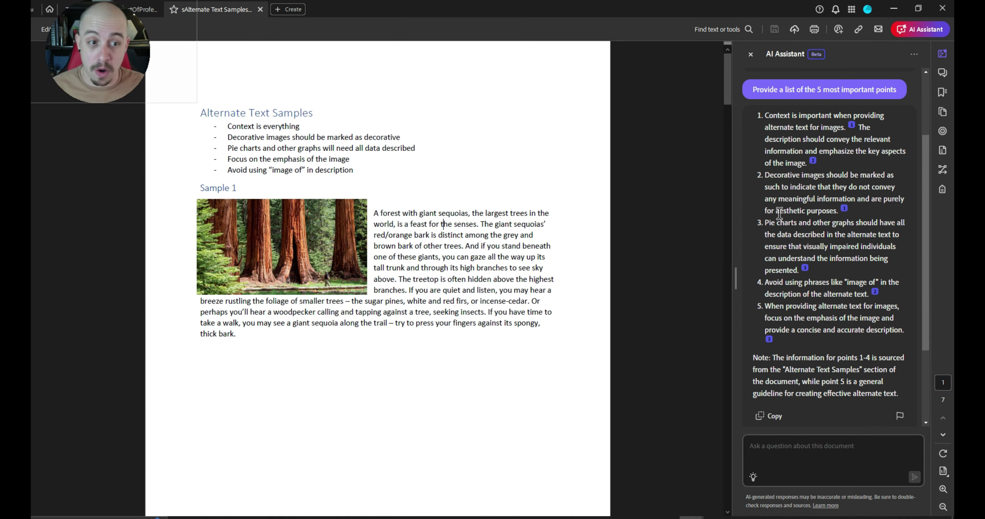
pyautogui.scroll(-3, 786, 216)
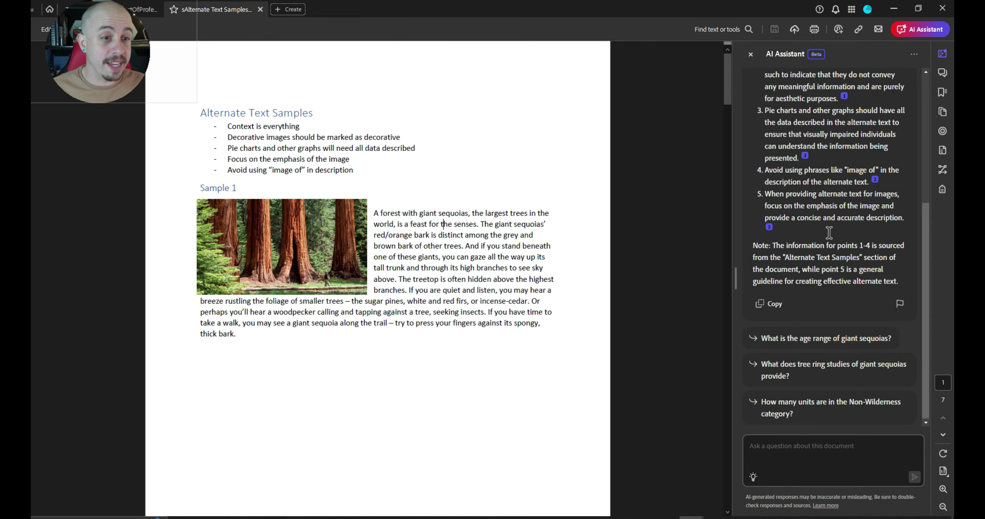
pyautogui.scroll(5, 828, 233)
pyautogui.click(916, 56)
pyautogui.click(857, 328)
pyautogui.scroll(-5, 856, 321)
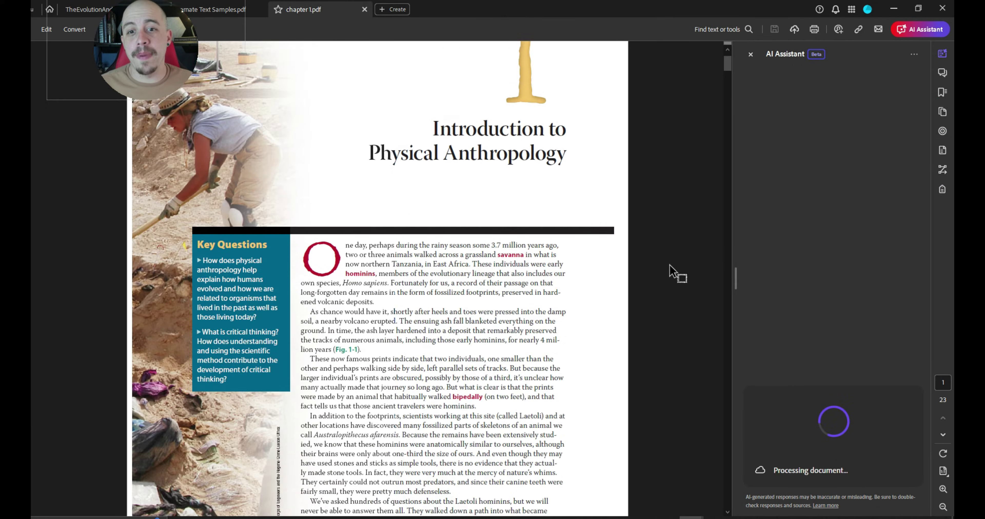
# Show chapter 1.pdf's accessibility tags, then return to its AI Assistant overview on physical anthropology.
pyautogui.scroll(-15, 677, 273)
pyautogui.scroll(5, 650, 273)
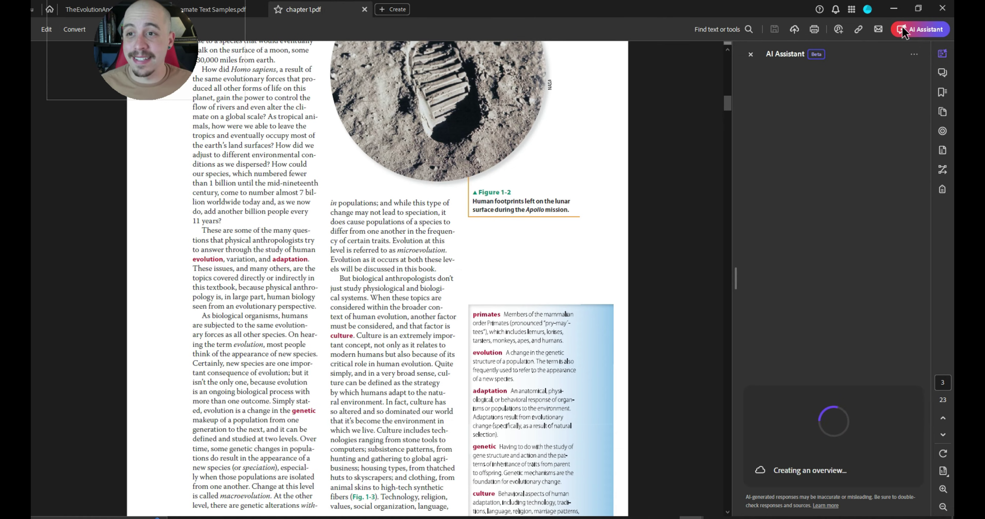
pyautogui.click(941, 190)
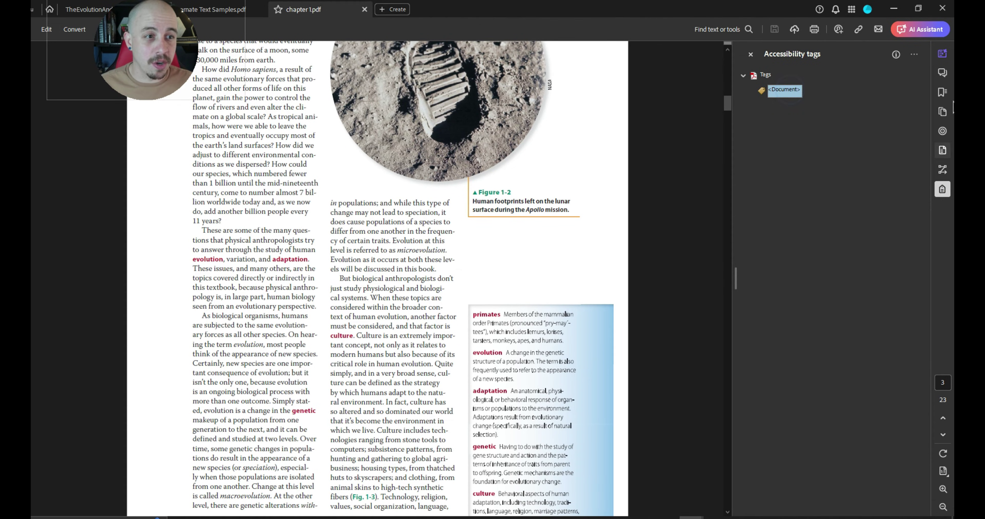
pyautogui.click(932, 30)
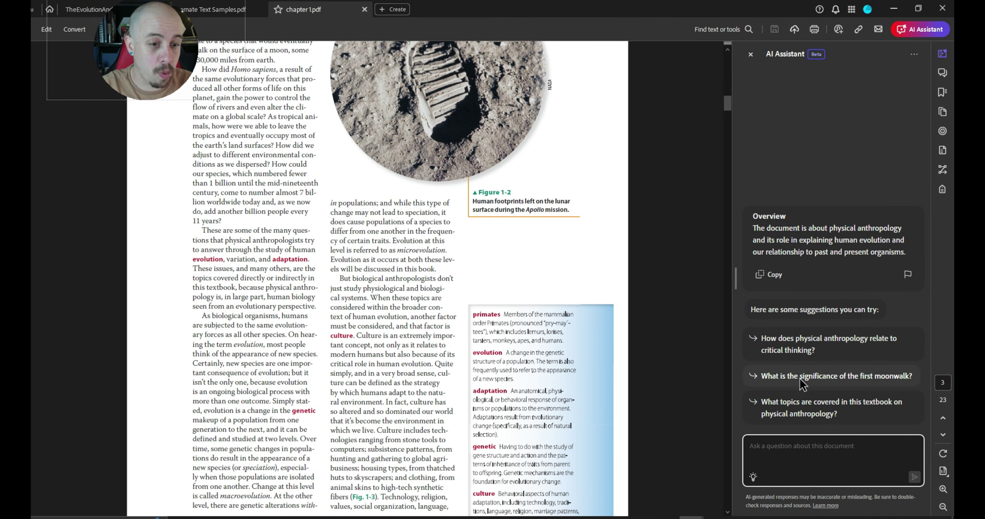
# Ask which topics the textbook covers, request its headings, and open The Anthropological Perspective citation.
pyautogui.click(802, 402)
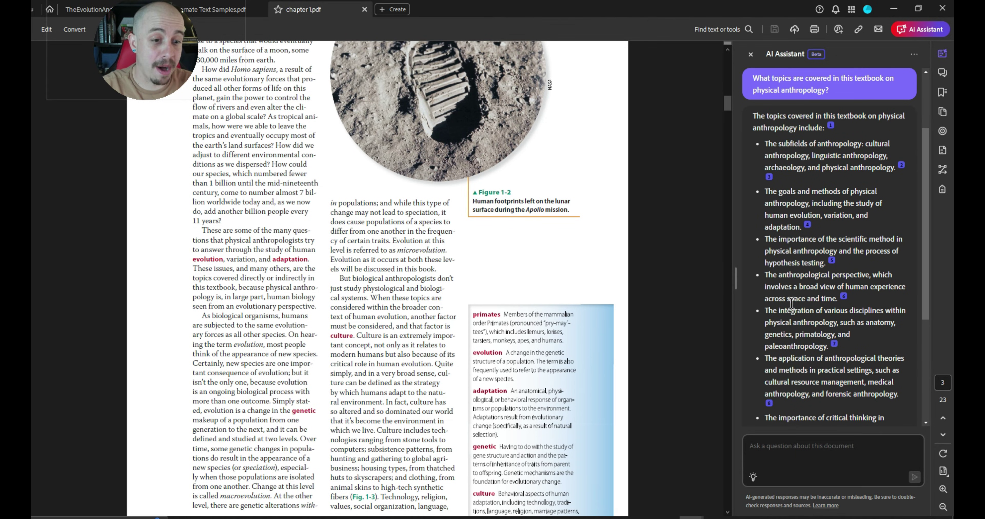
pyautogui.click(822, 456)
pyautogui.write('can you provide me a list of h')
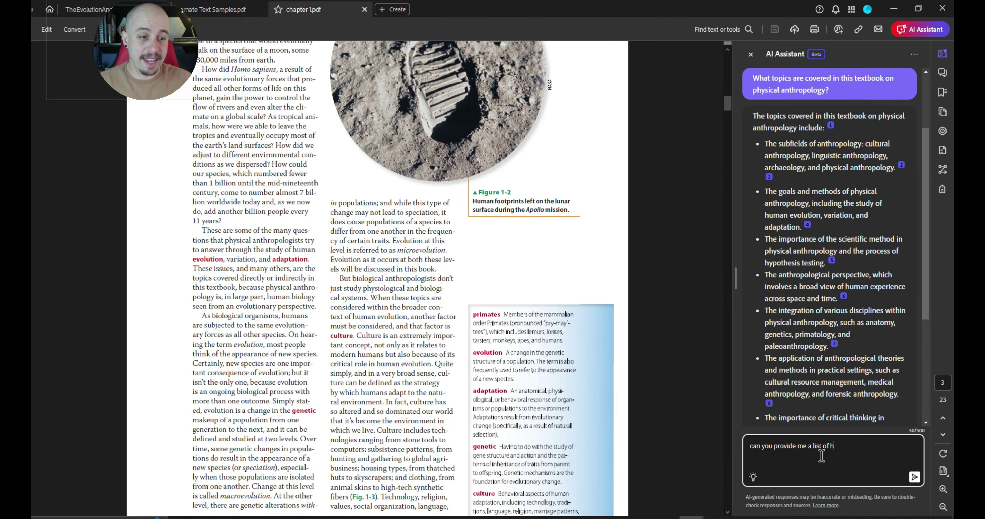
pyautogui.write('eadin')
pyautogui.write('gs')
pyautogui.press('Return')
pyautogui.click(875, 255)
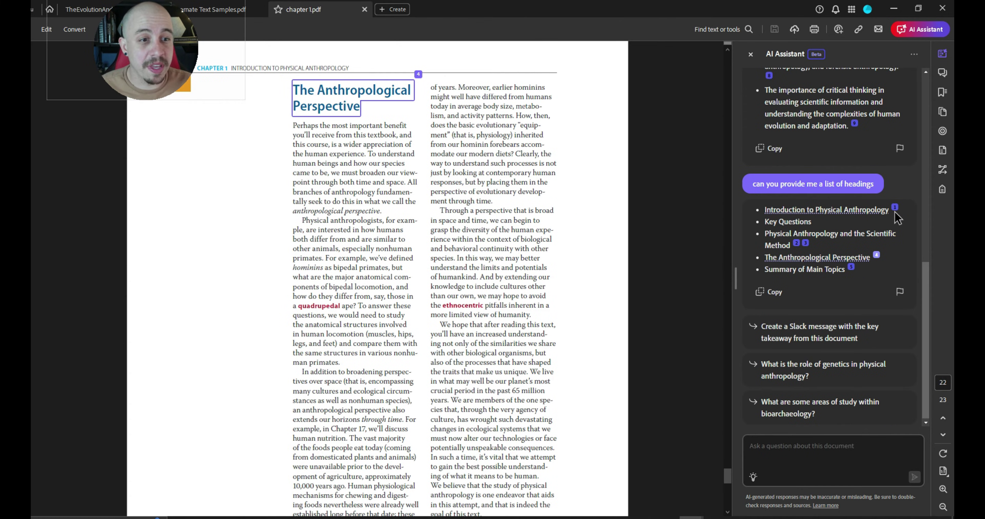
# Follow the Physical Anthropology and Scientific Method citations, then return to Alternate Text Samples.pdf.
pyautogui.click(895, 208)
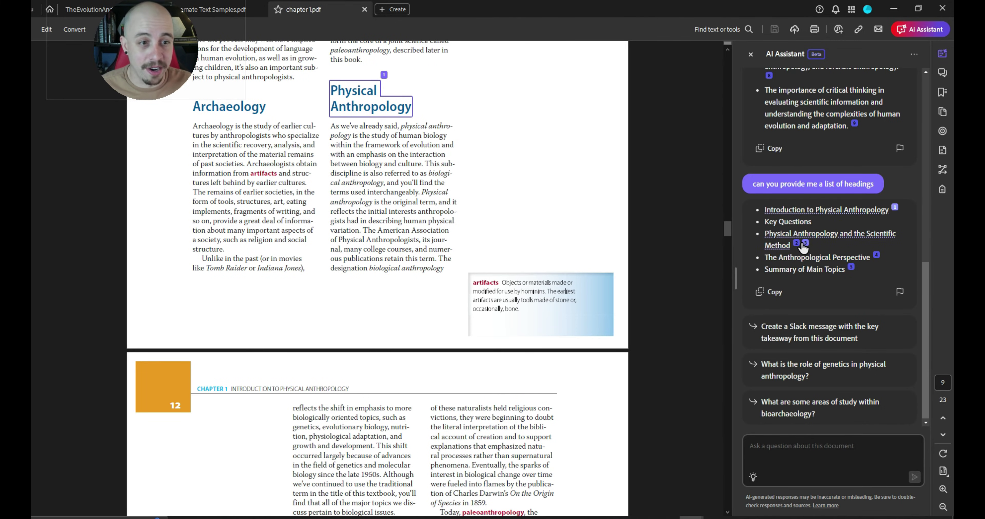
pyautogui.scroll(-10, 620, 355)
pyautogui.click(895, 208)
pyautogui.click(797, 243)
pyautogui.scroll(-15, 523, 346)
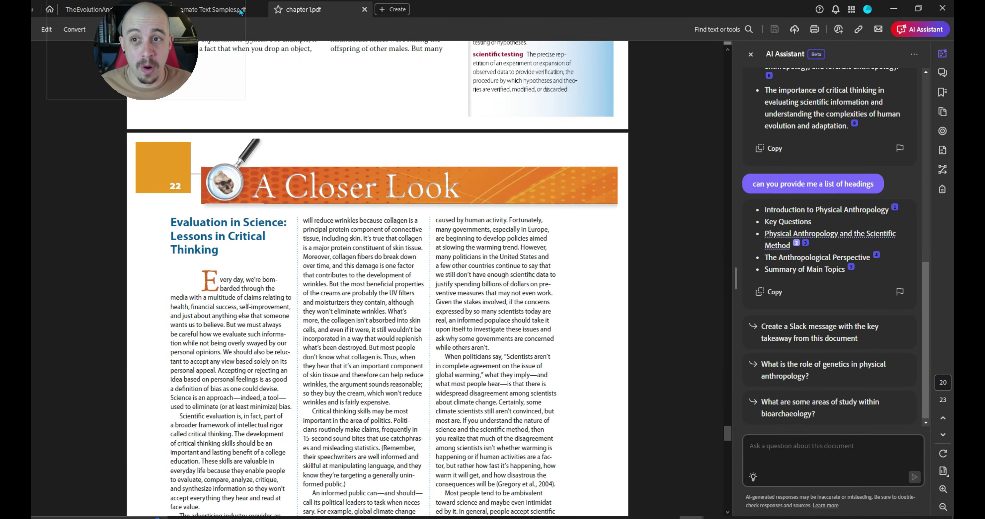
pyautogui.click(214, 9)
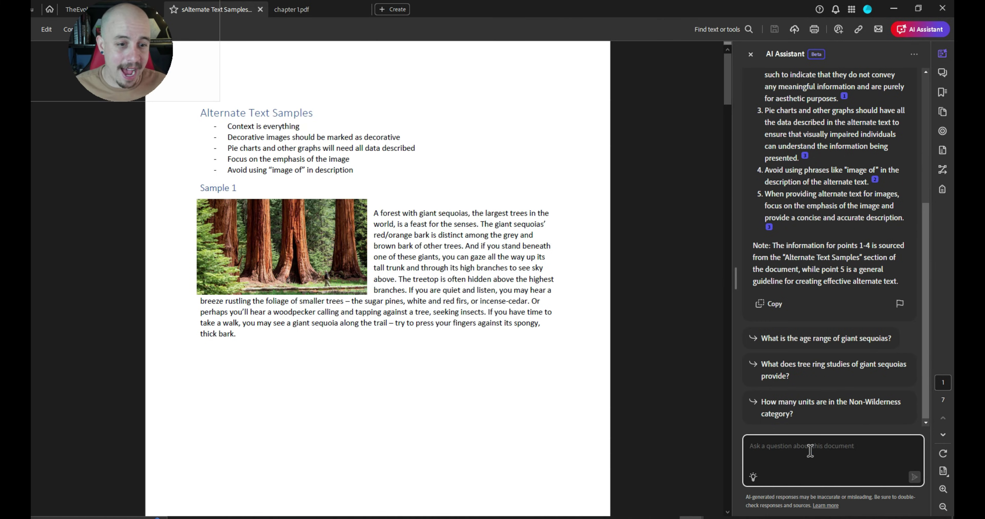
# Scroll the PDF and write 'can you show me all of the headings in the document'.
pyautogui.scroll(-15, 581, 334)
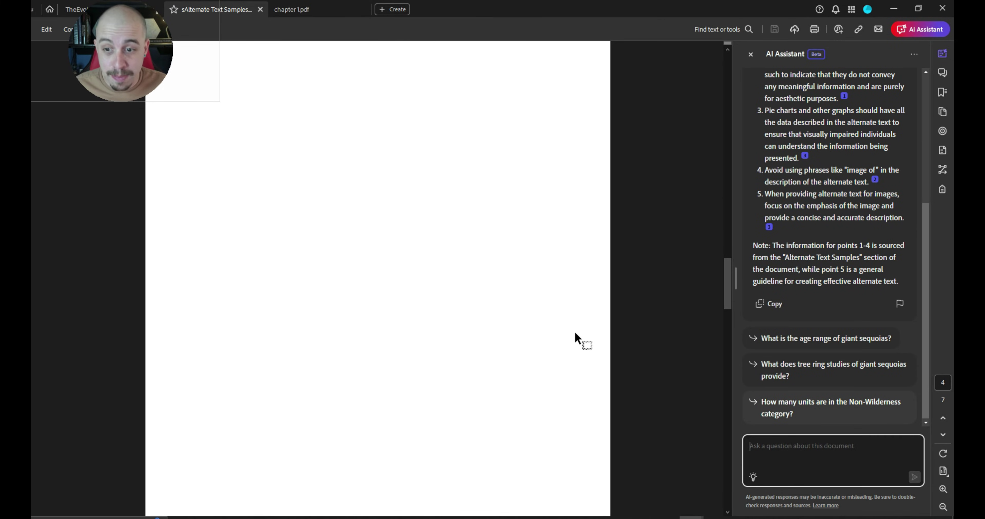
pyautogui.scroll(-15, 574, 336)
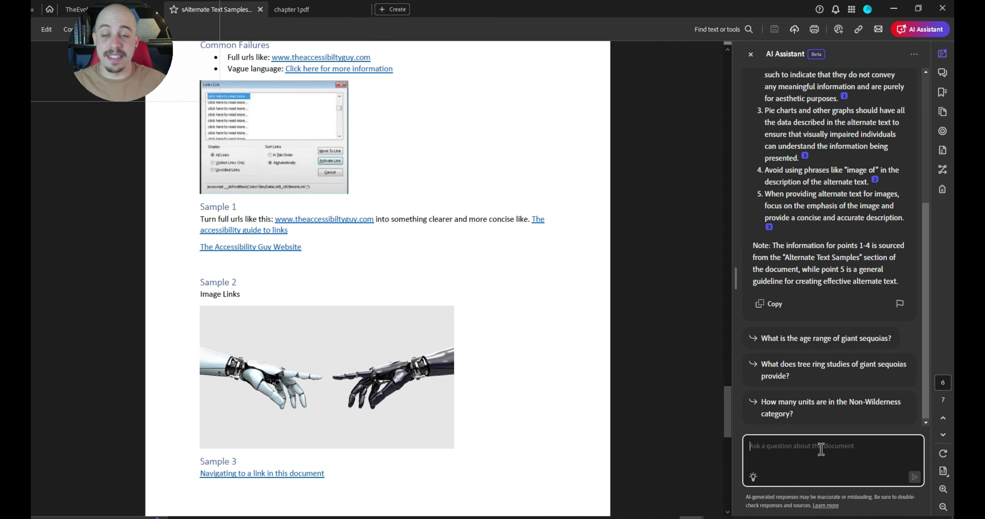
pyautogui.write('to')
pyautogui.press('BackSpace')
pyautogui.write('can')
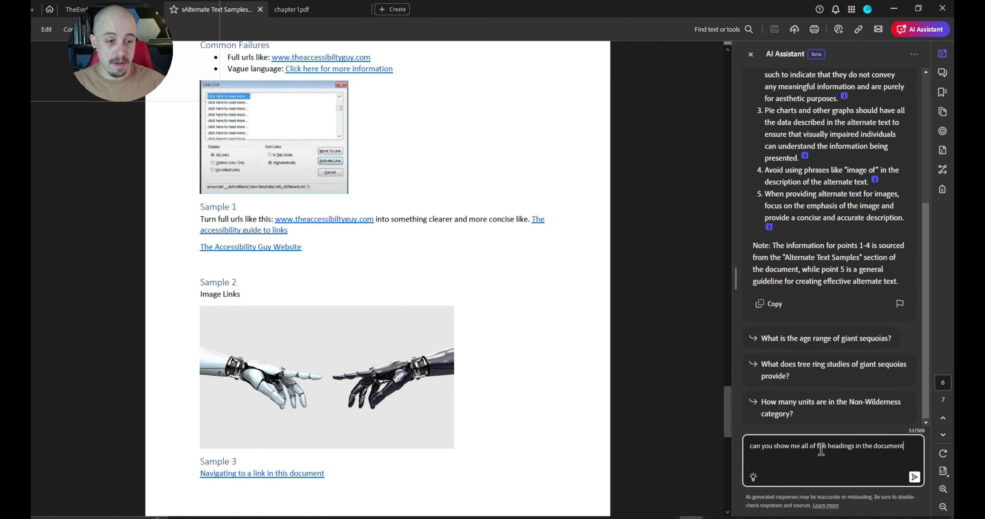
# Send the headings question, then follow the Alternate Text Samples and Hyperlink Accessibility citations.
pyautogui.press('Return')
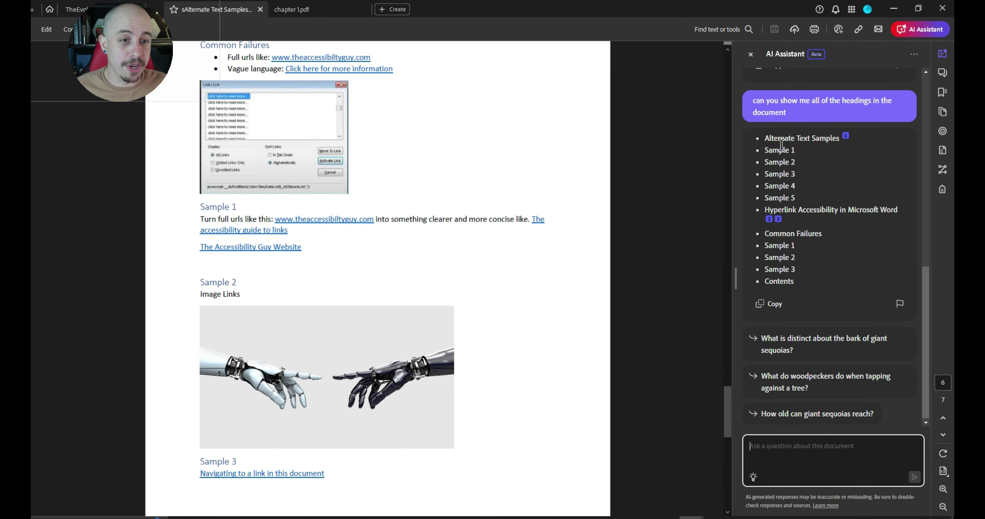
pyautogui.click(833, 140)
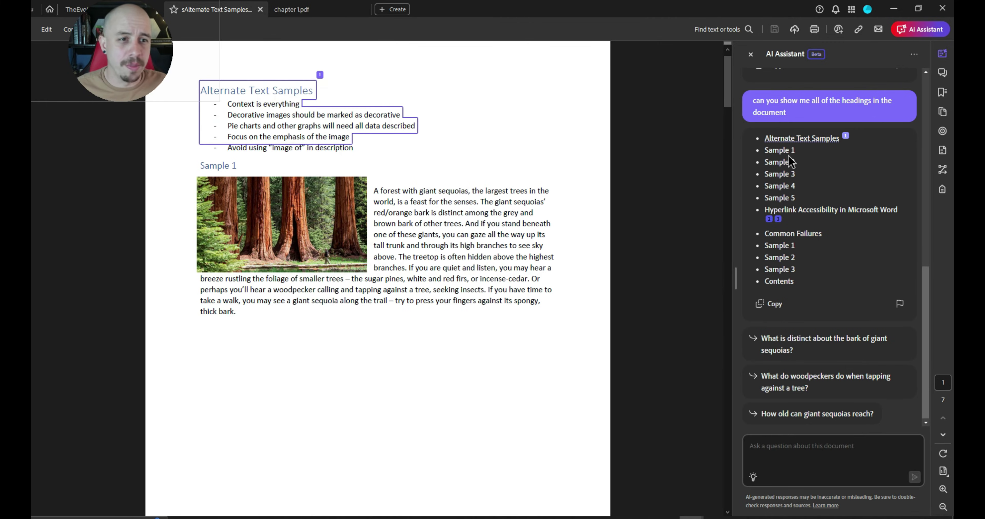
pyautogui.click(768, 219)
pyautogui.click(777, 219)
pyautogui.click(769, 220)
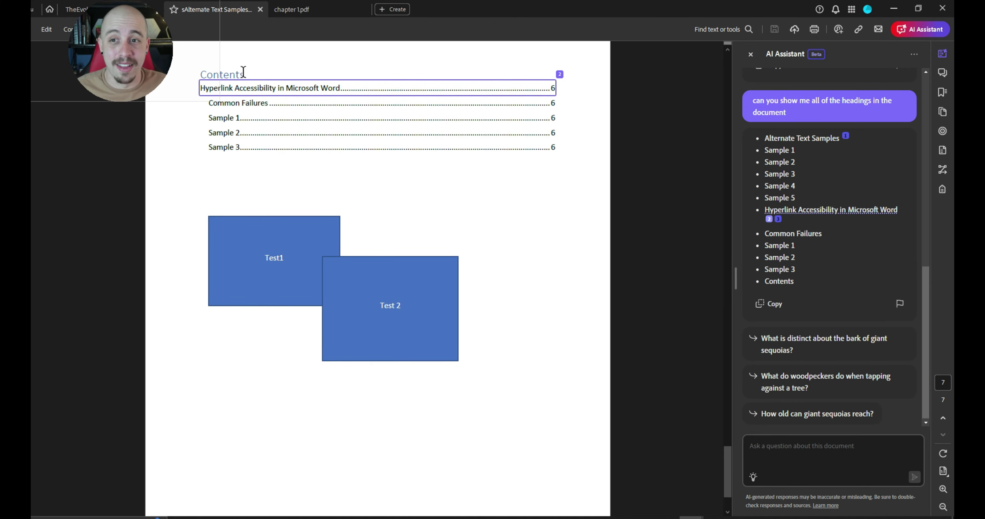
pyautogui.scroll(10, 829, 313)
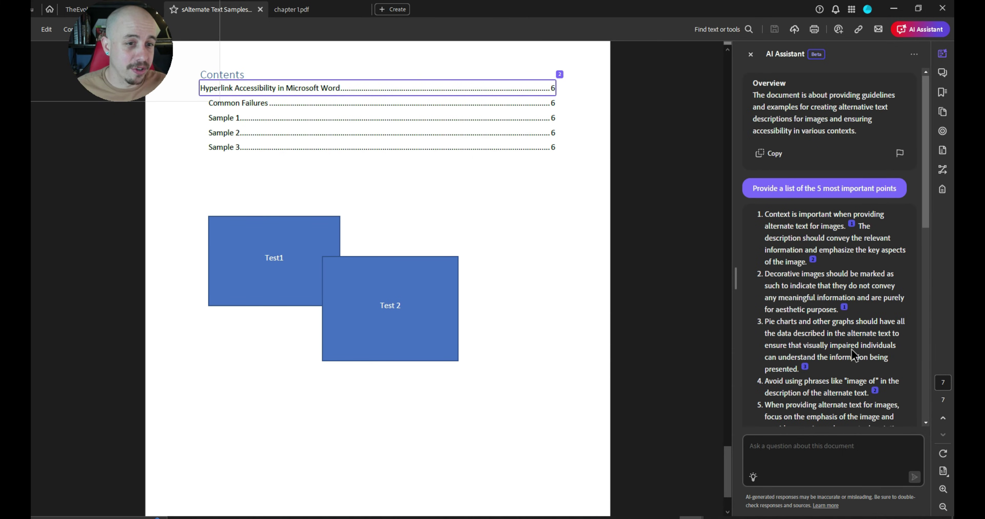
pyautogui.scroll(-10, 852, 354)
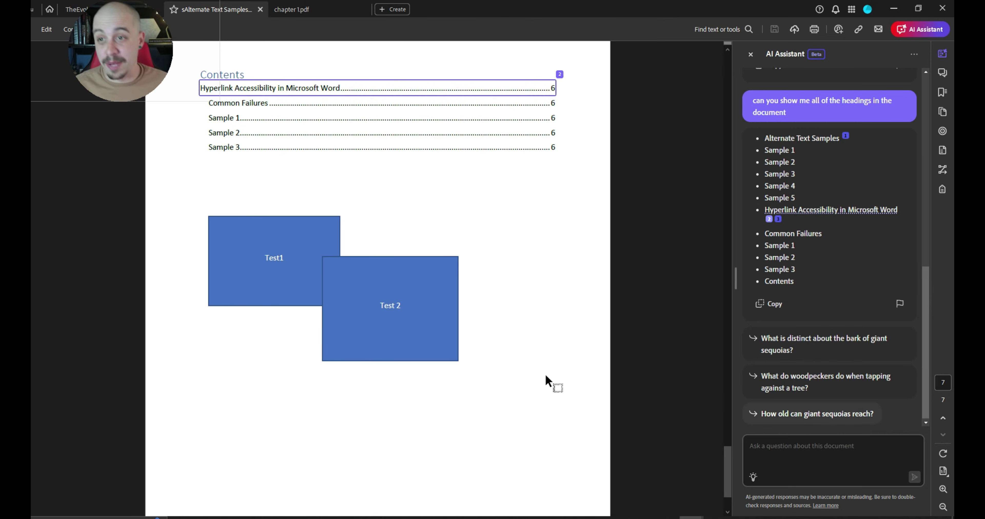